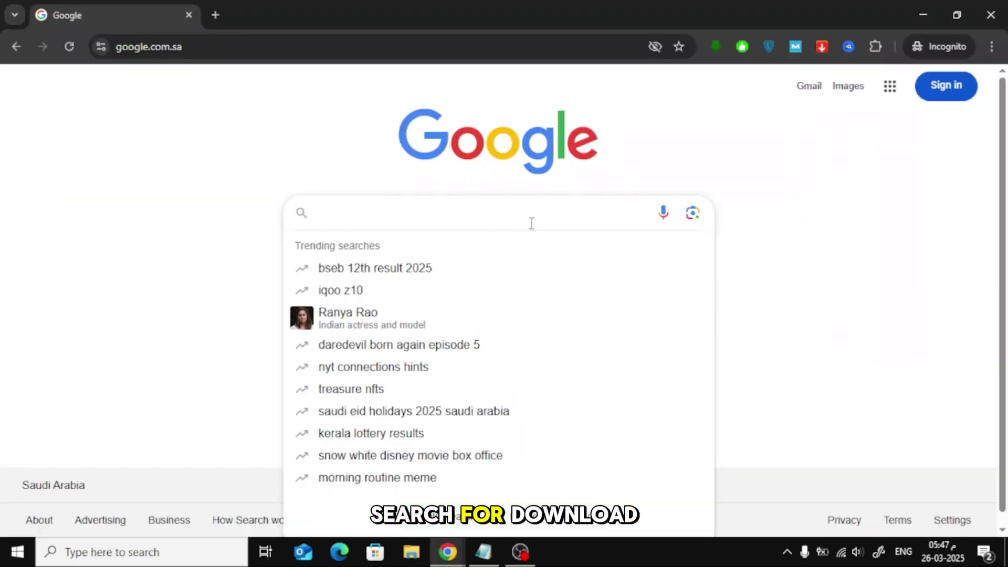
{"action": "type", "text": "do"}
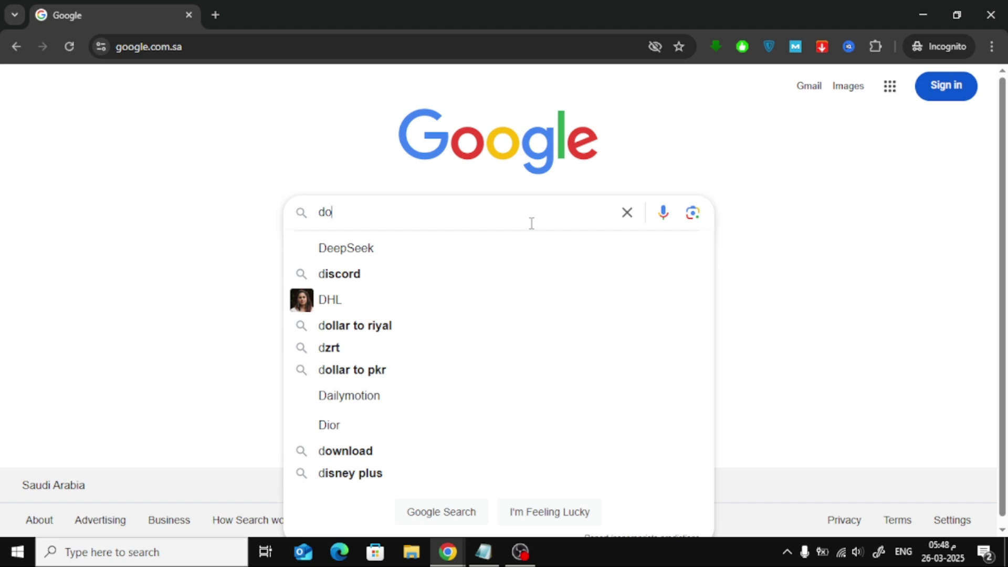
{"action": "type", "text": "wn"}
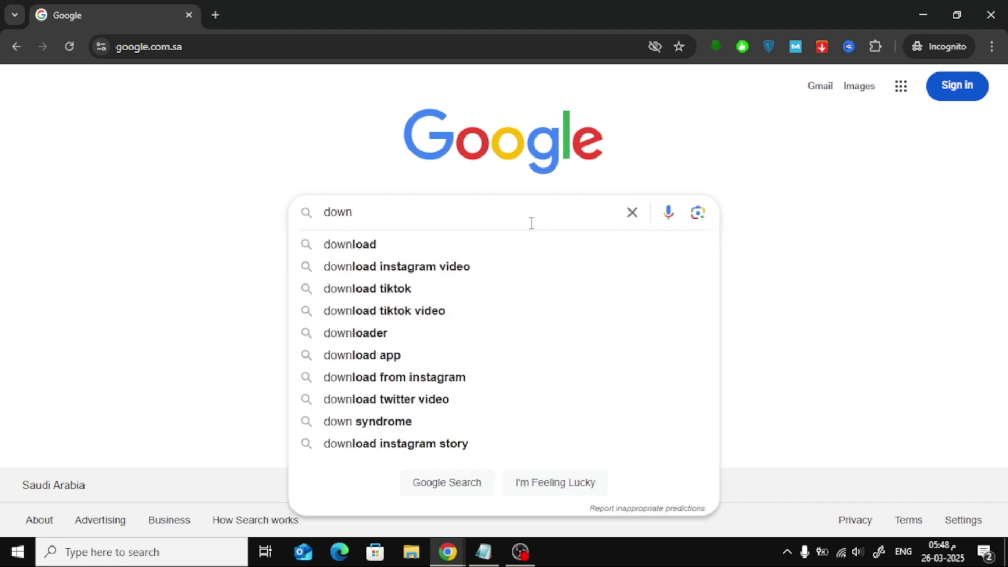
{"action": "type", "text": "load winra"}
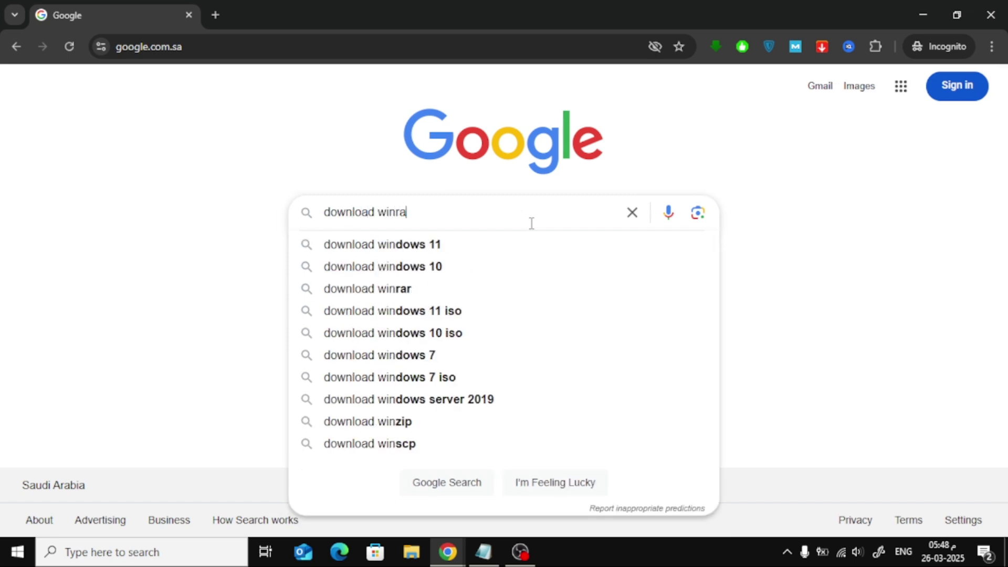
{"action": "type", "text": "r"}
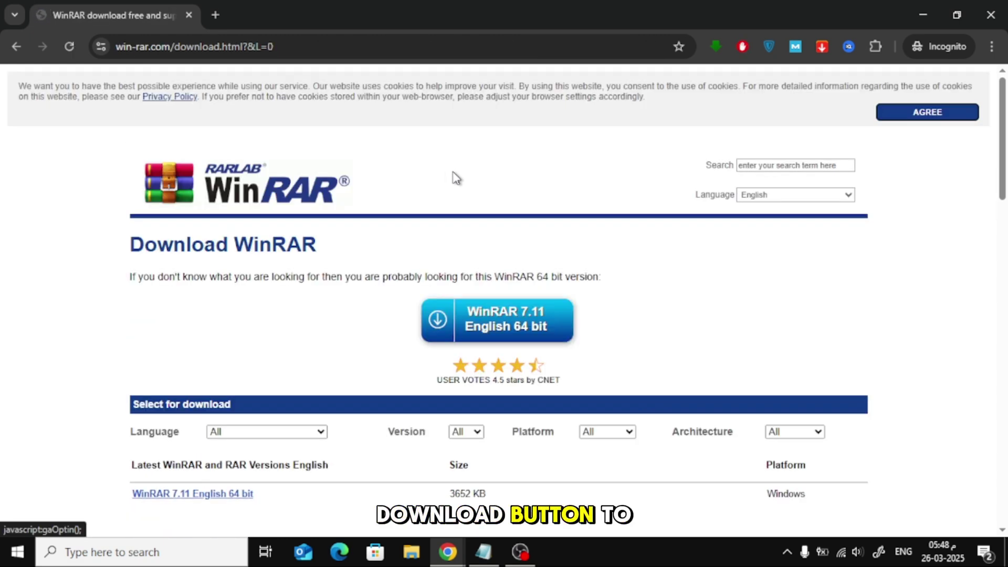
{"action": "scroll", "coordinate": [627, 202], "scroll_direction": "down", "scroll_amount": 1}
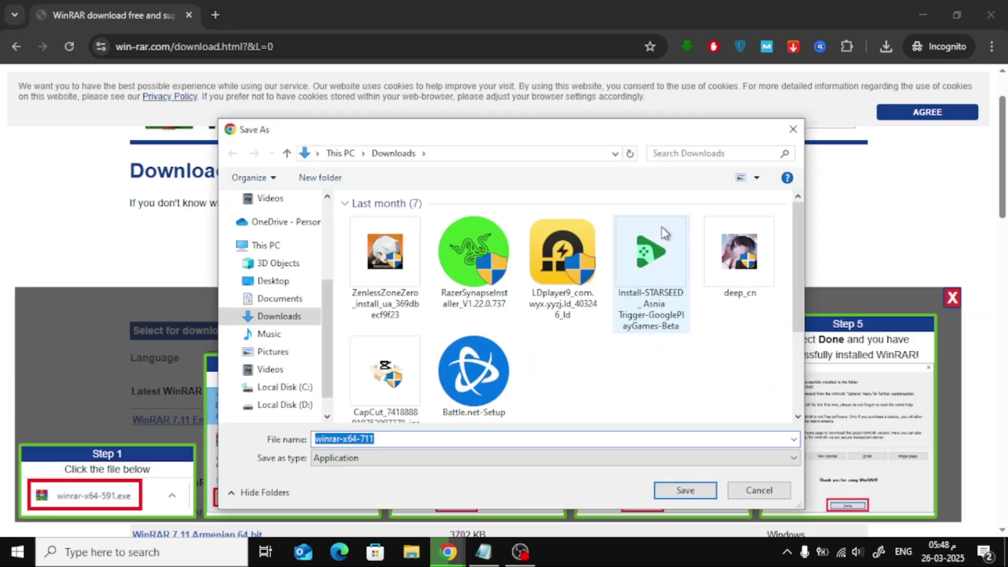
Step: Save the English 64-bit WinRAR 7.11 installer to the Downloads folder
{"action": "left_click", "coordinate": [685, 491]}
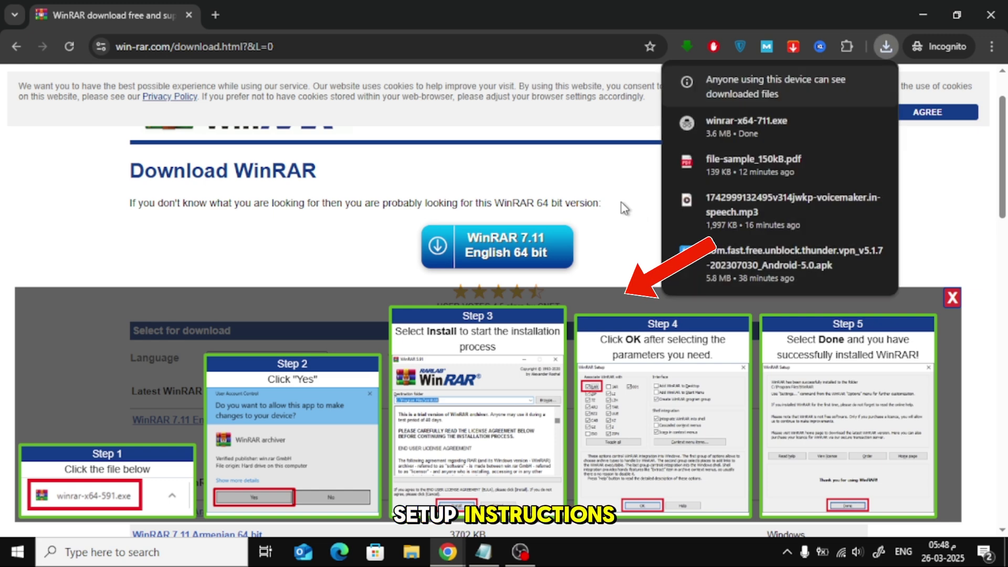
{"action": "left_click", "coordinate": [624, 208]}
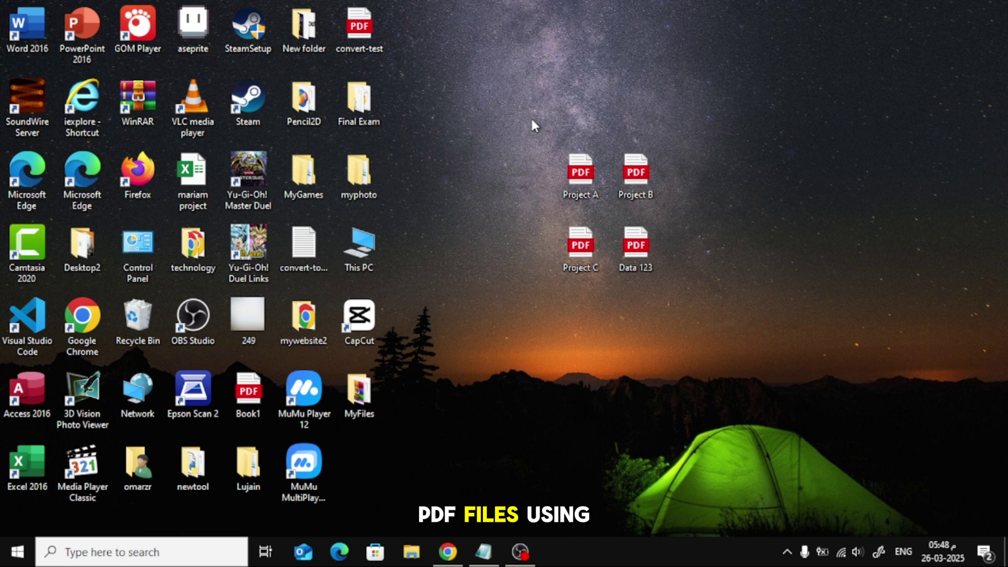
Step: Box-select the Project A, Project B, Project C and Data 123 PDF icons together
{"action": "left_click_drag", "start_coordinate": [532, 118], "coordinate": [661, 318]}
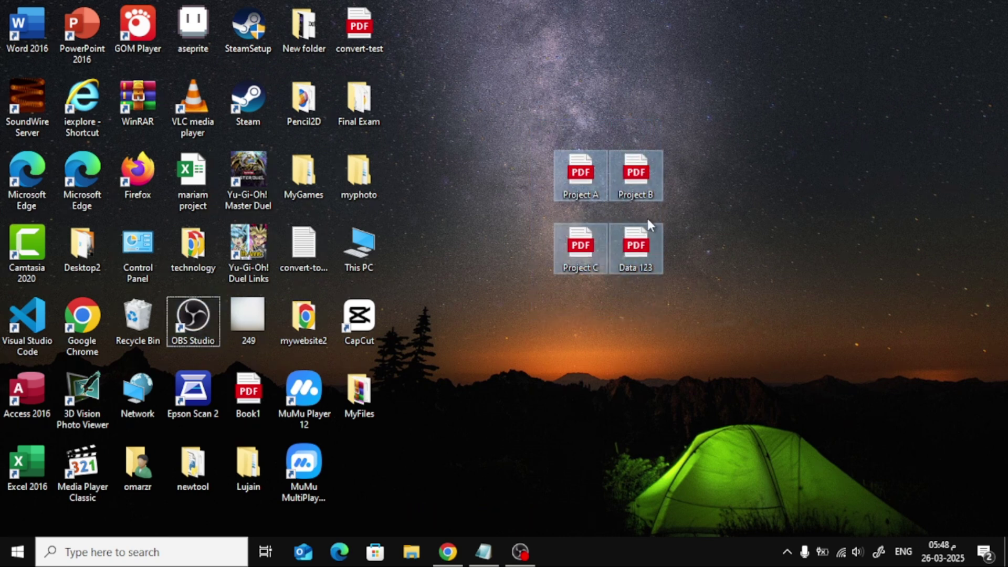
{"action": "left_click", "coordinate": [555, 116]}
{"action": "left_click_drag", "start_coordinate": [548, 128], "coordinate": [665, 284]}
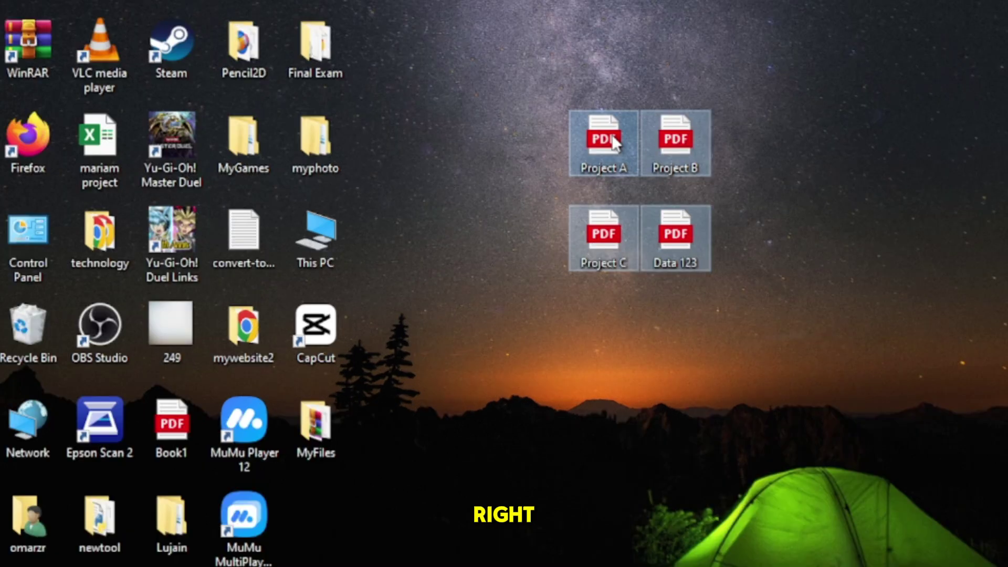
Step: Use "Add to archive..." on the selected PDFs, opening archive parameters with default name Desktop.rar
{"action": "right_click", "coordinate": [590, 174]}
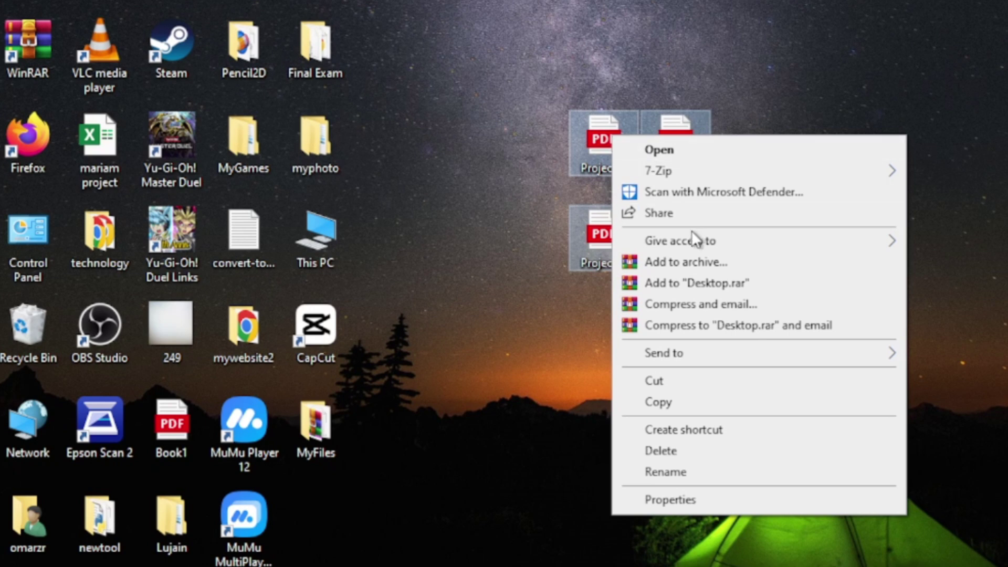
{"action": "left_click", "coordinate": [754, 265]}
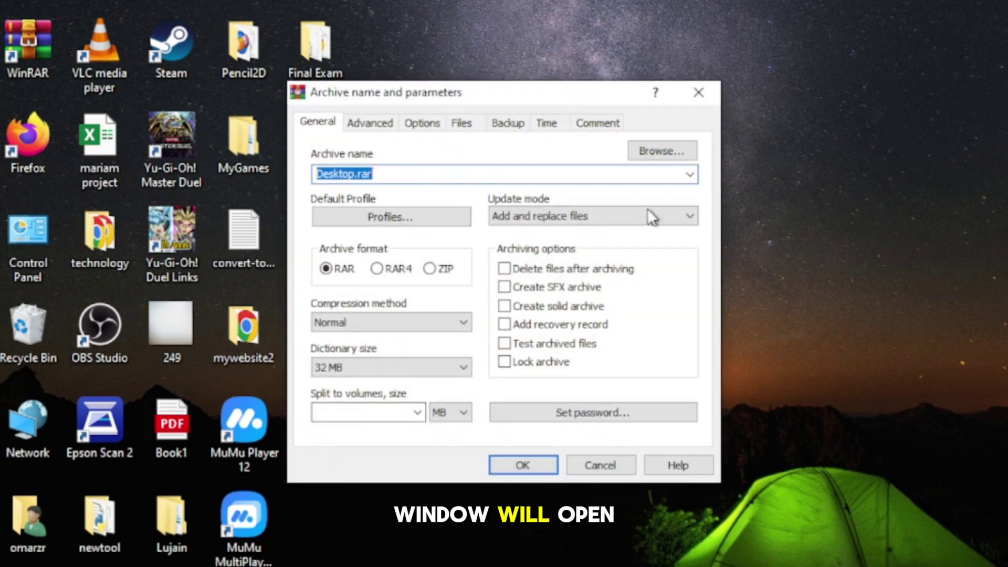
Step: Rename the archive from Desktop to PdfProjects and choose the ZIP format
{"action": "left_click", "coordinate": [359, 174]}
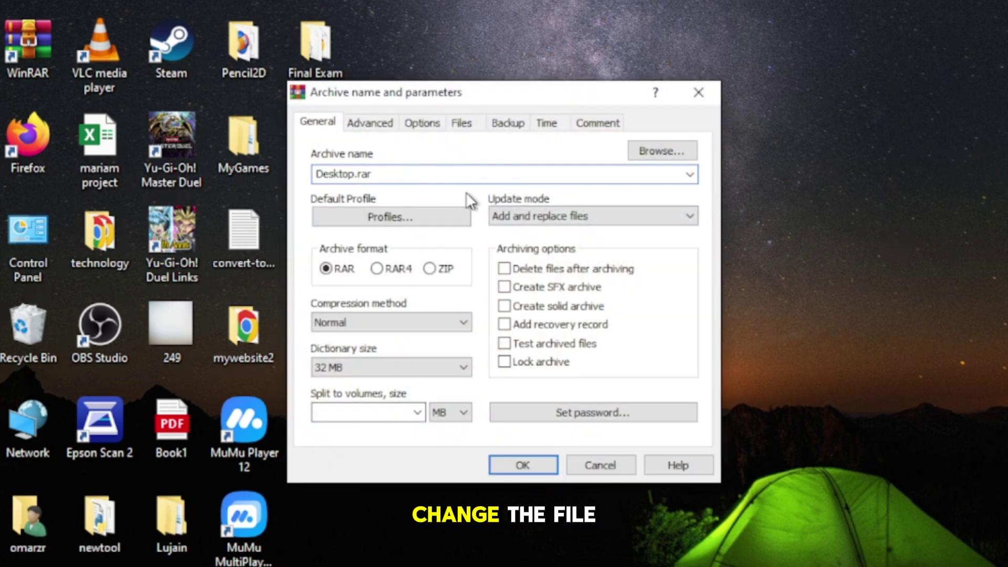
{"action": "key", "text": "BackSpace"}
{"action": "key", "text": "BackSpace"}
{"action": "key", "text": "BackSpace"}
{"action": "key", "text": "BackSpace"}
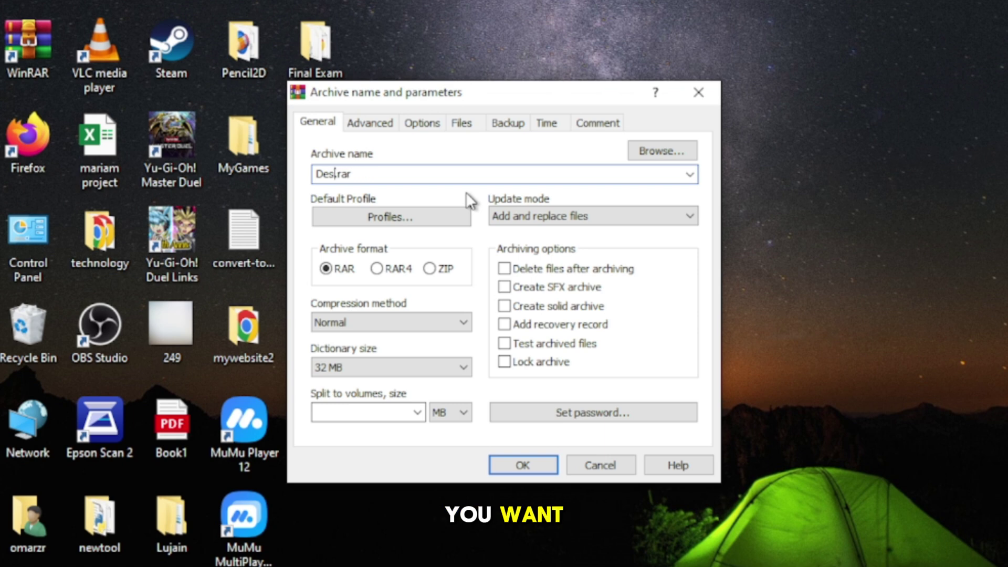
{"action": "key", "text": "BackSpace"}
{"action": "key", "text": "BackSpace"}
{"action": "key", "text": "BackSpace"}
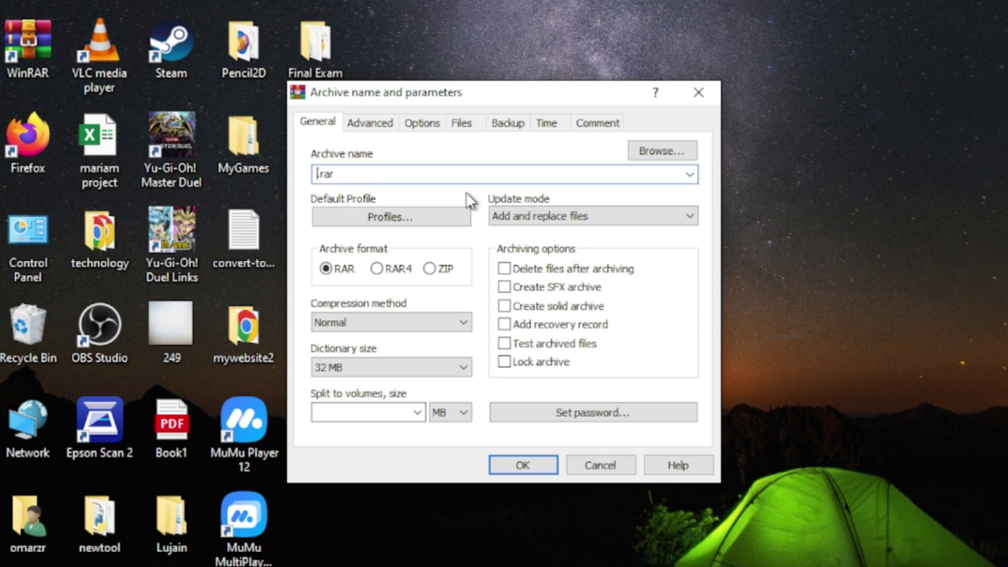
{"action": "type", "text": "Pdf"}
{"action": "type", "text": "Pro"}
{"action": "type", "text": "ject"}
{"action": "type", "text": "s"}
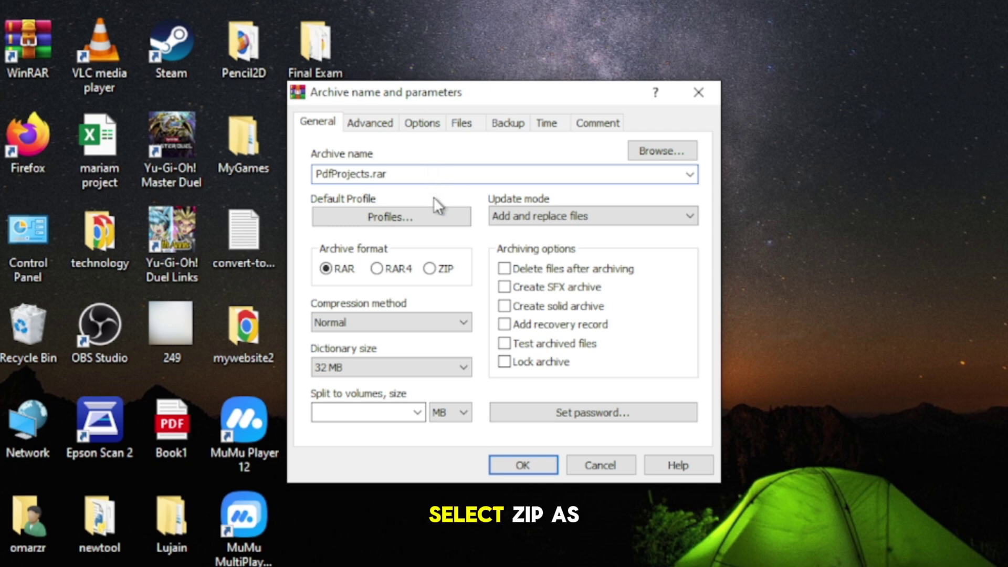
{"action": "left_click", "coordinate": [429, 269]}
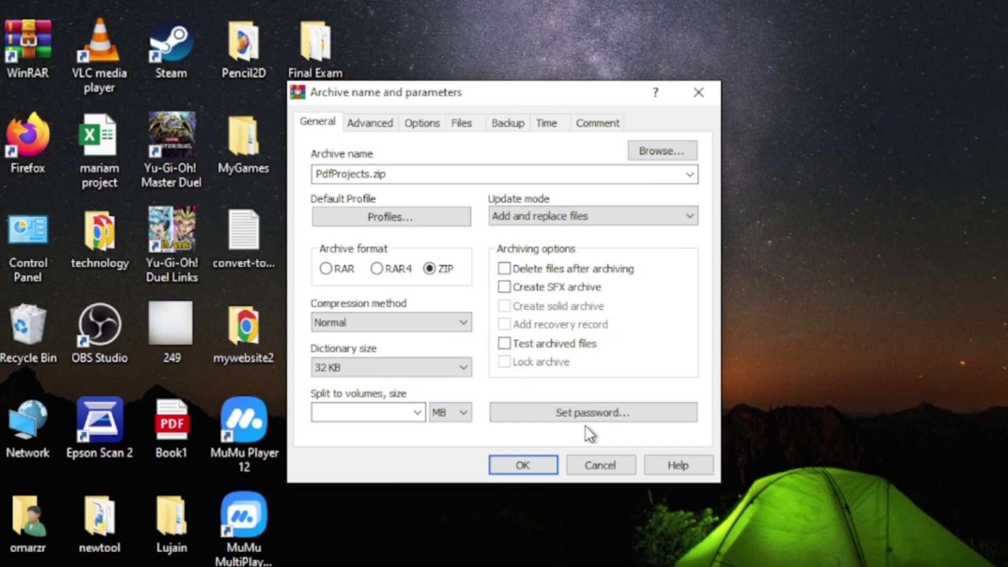
Step: Confirm creation of PdfProjects.zip and move its icon right of Project B
{"action": "left_click", "coordinate": [516, 468]}
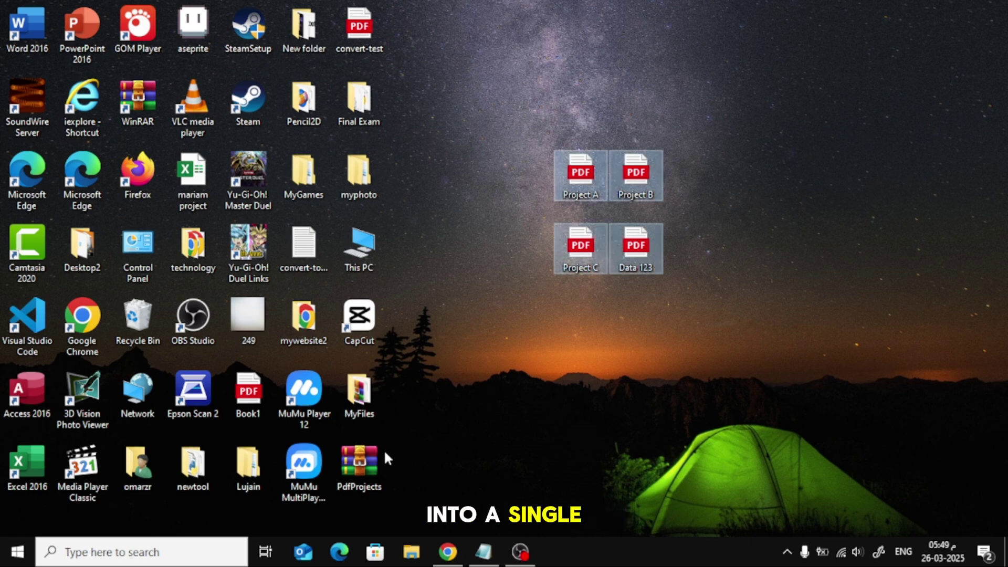
{"action": "left_click_drag", "start_coordinate": [357, 467], "coordinate": [599, 320]}
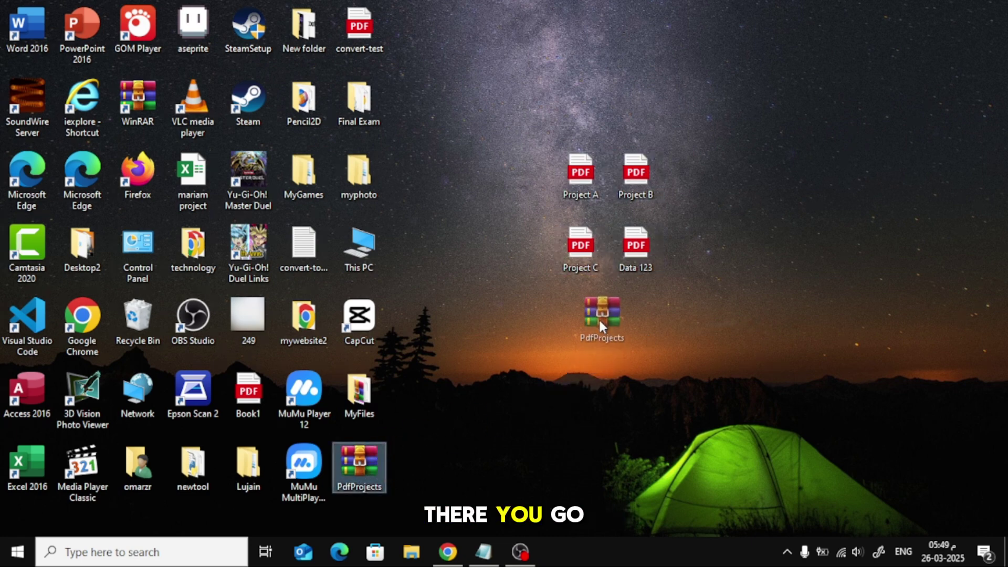
{"action": "left_click_drag", "start_coordinate": [579, 326], "coordinate": [685, 197]}
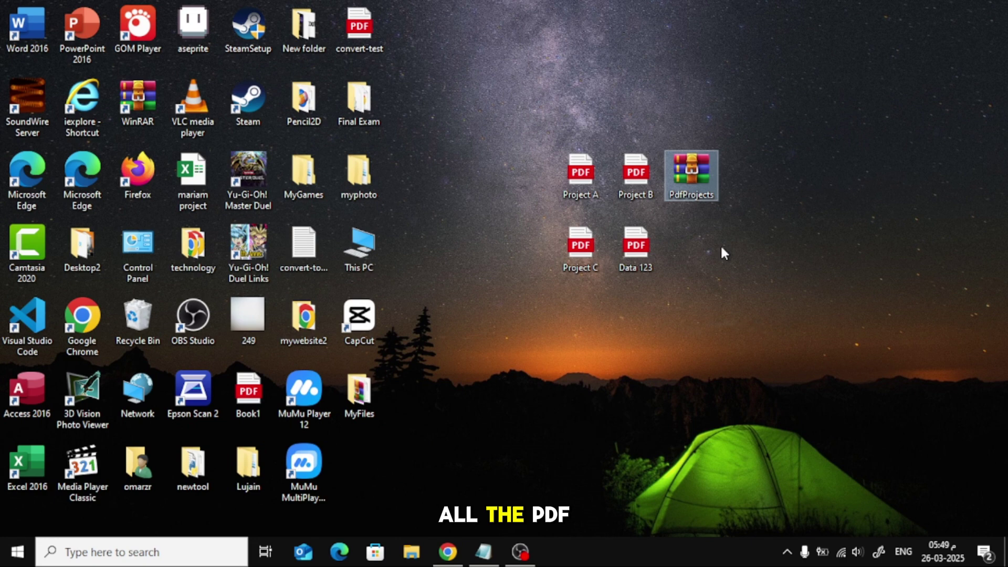
Step: Open PdfProjects.zip, dismiss the license reminder, and review the four PDFs inside
{"action": "double_click", "coordinate": [694, 168]}
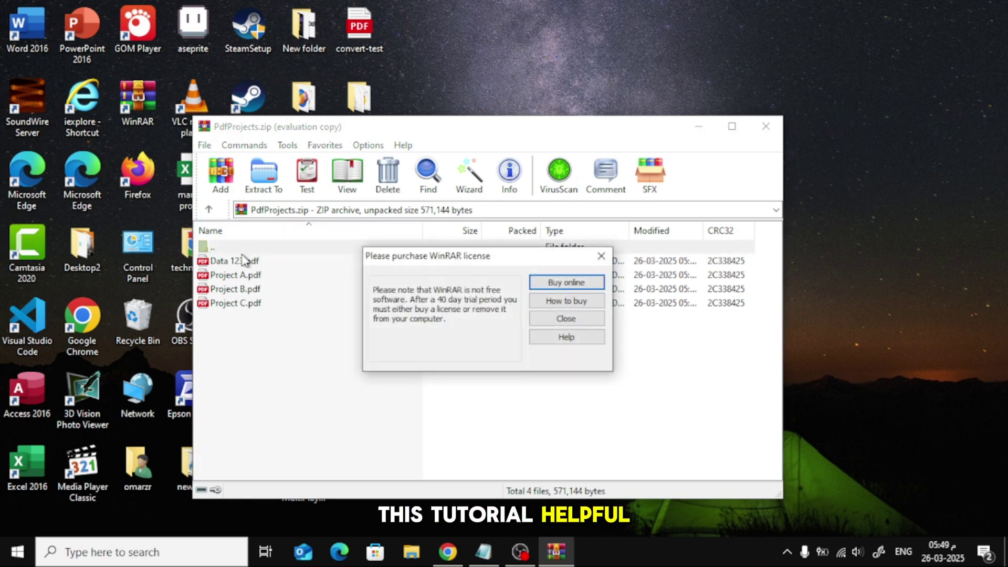
{"action": "left_click", "coordinate": [601, 256]}
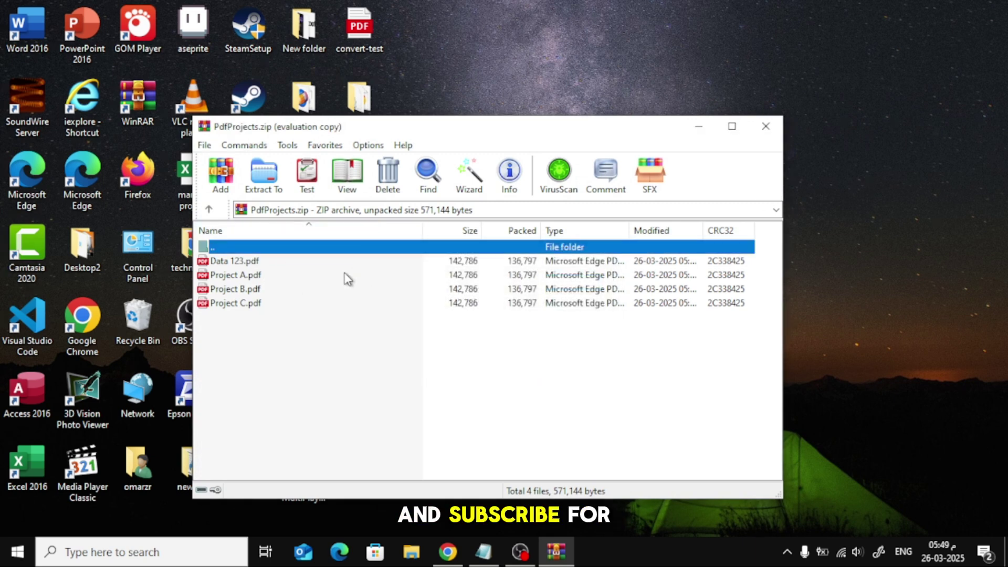
{"action": "left_click", "coordinate": [266, 264]}
{"action": "left_click", "coordinate": [254, 275]}
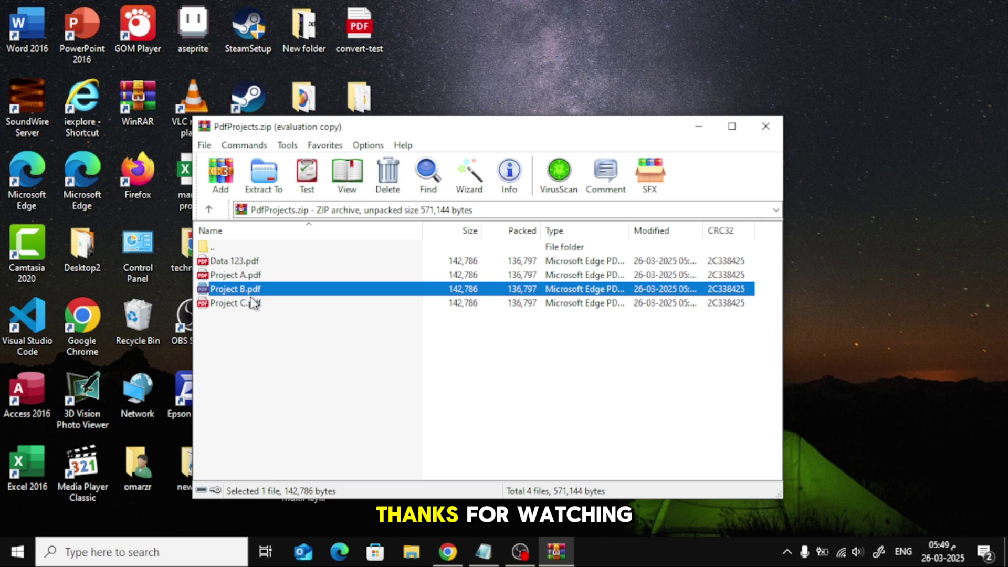